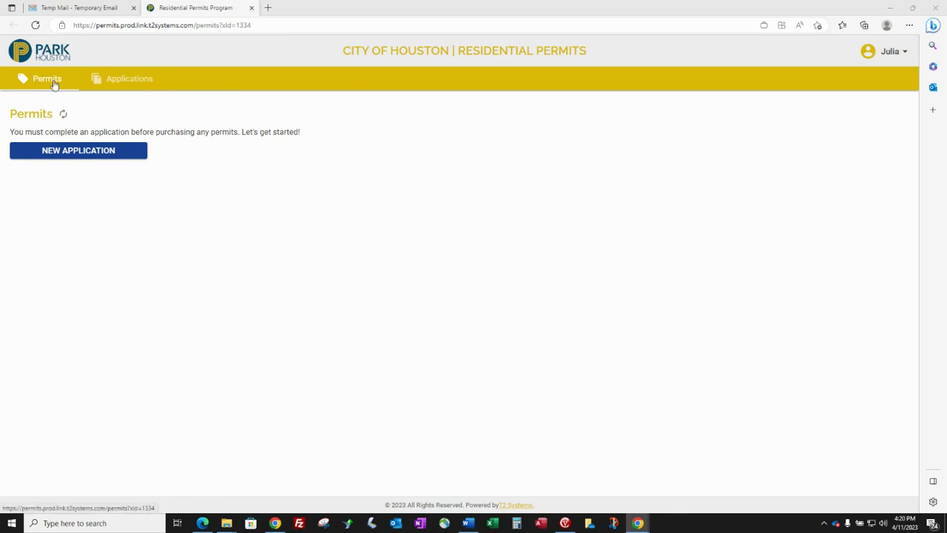
From the Applications page, begin a new residential permit application
left_click(132, 83)
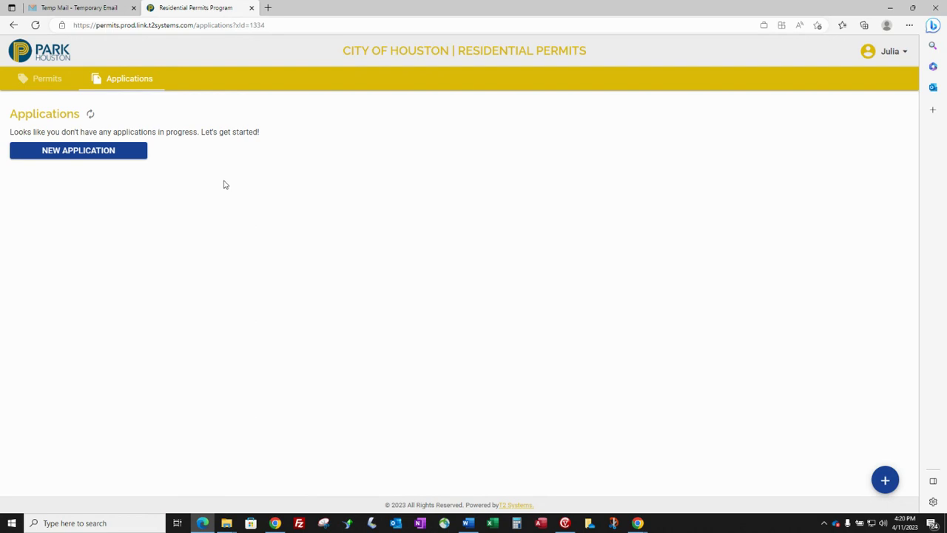
left_click(100, 152)
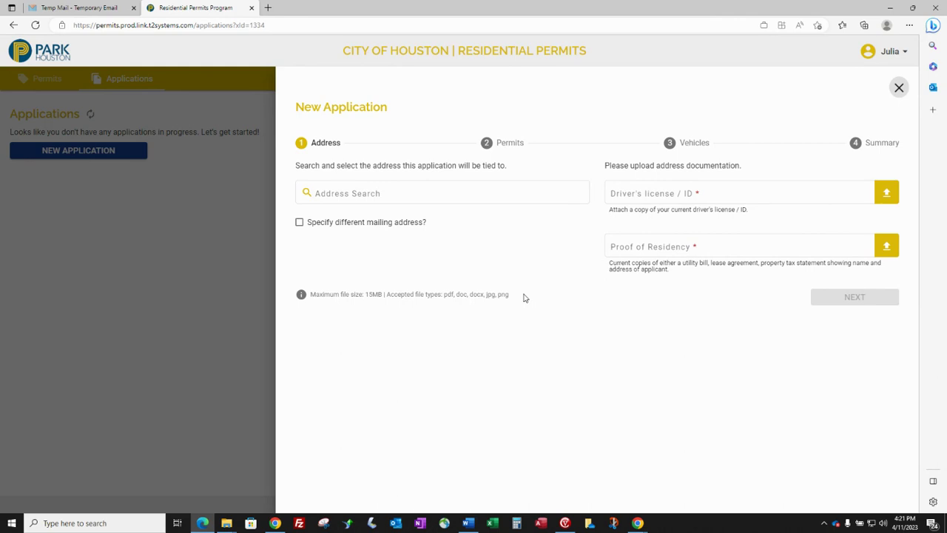
left_click(406, 191)
left_click(385, 193)
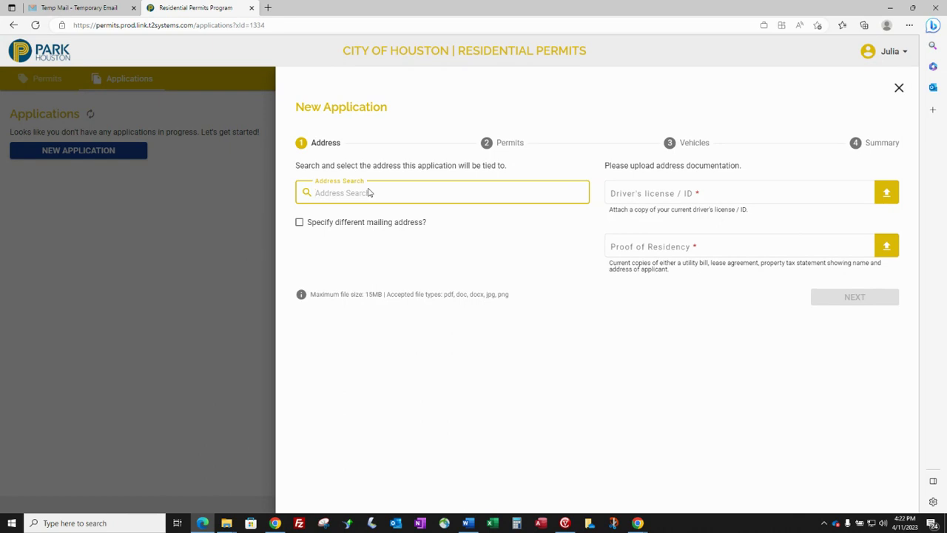
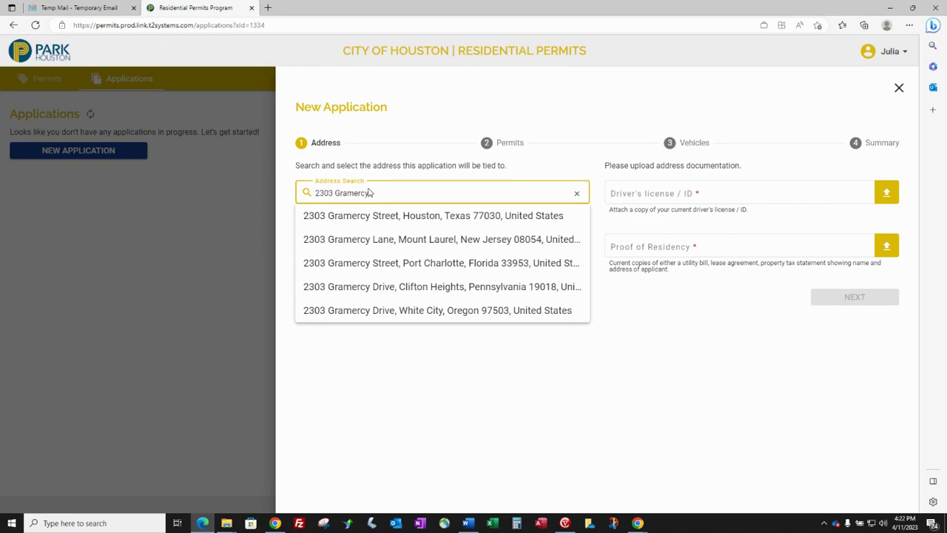
left_click(378, 216)
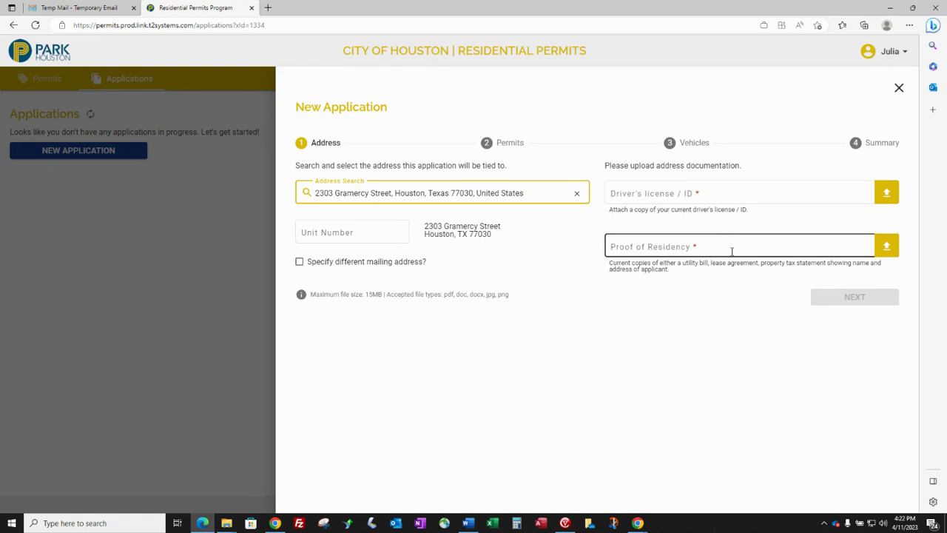
Upload DL.docx as the driver's license and Proof of Residency.PNG, then advance to Permits
left_click(753, 193)
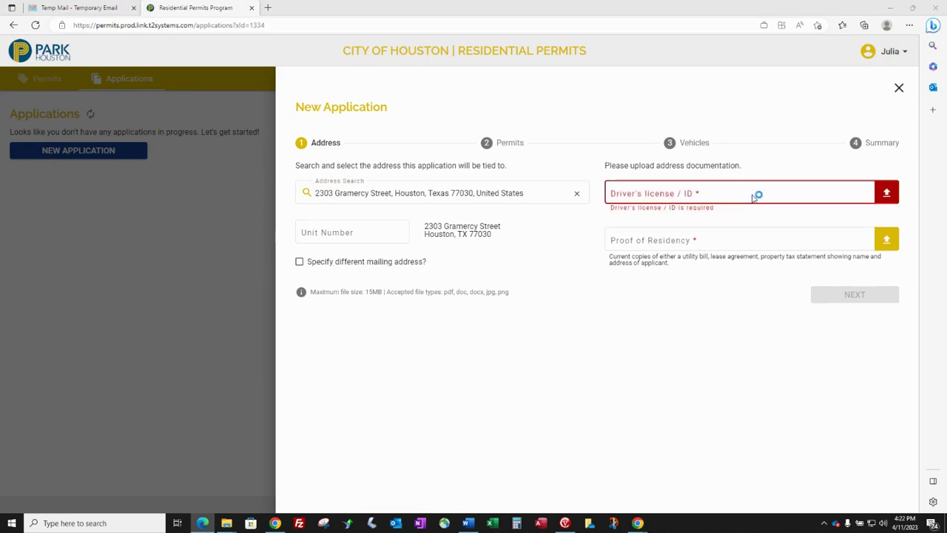
left_click(180, 73)
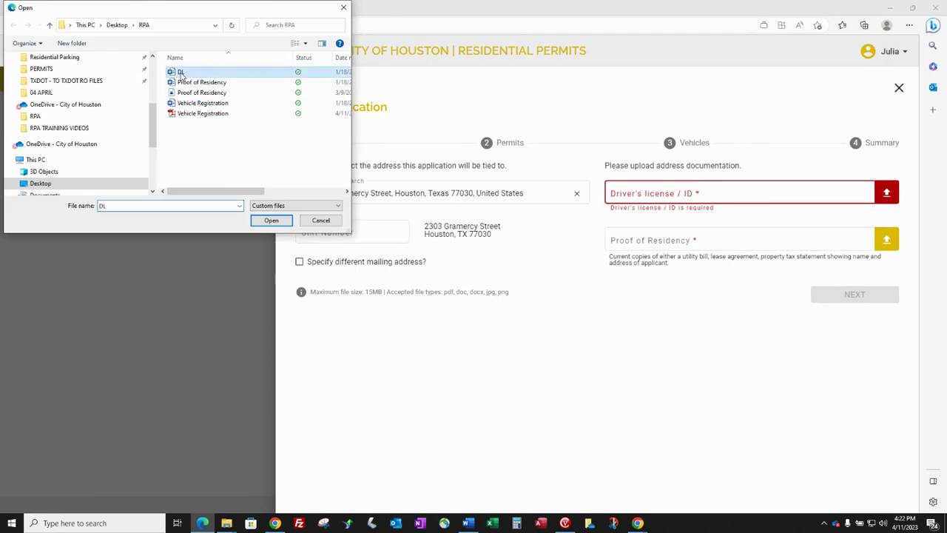
double_click(180, 72)
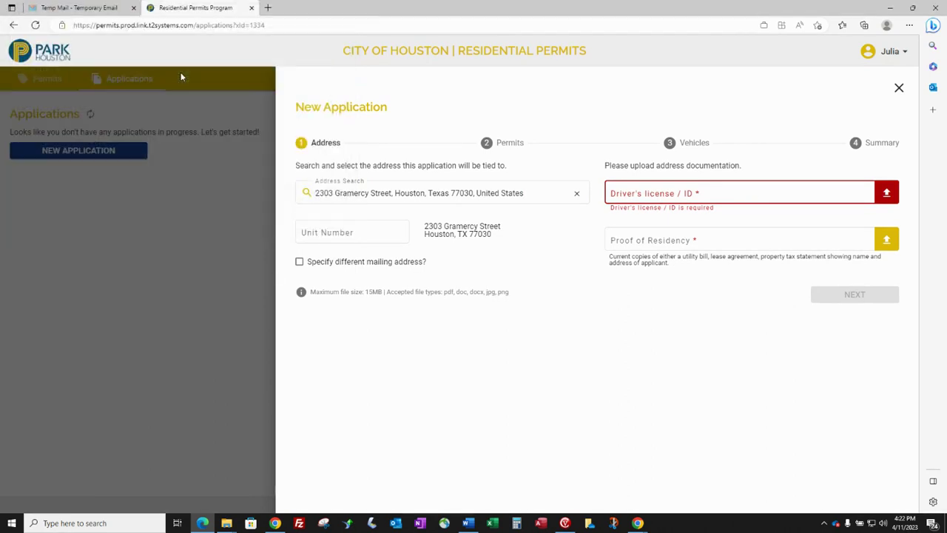
left_click(777, 247)
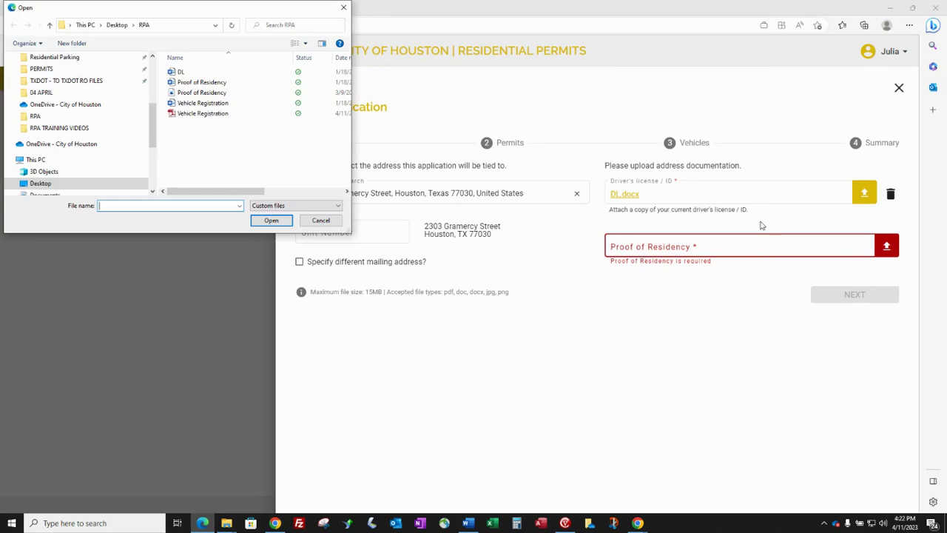
double_click(207, 92)
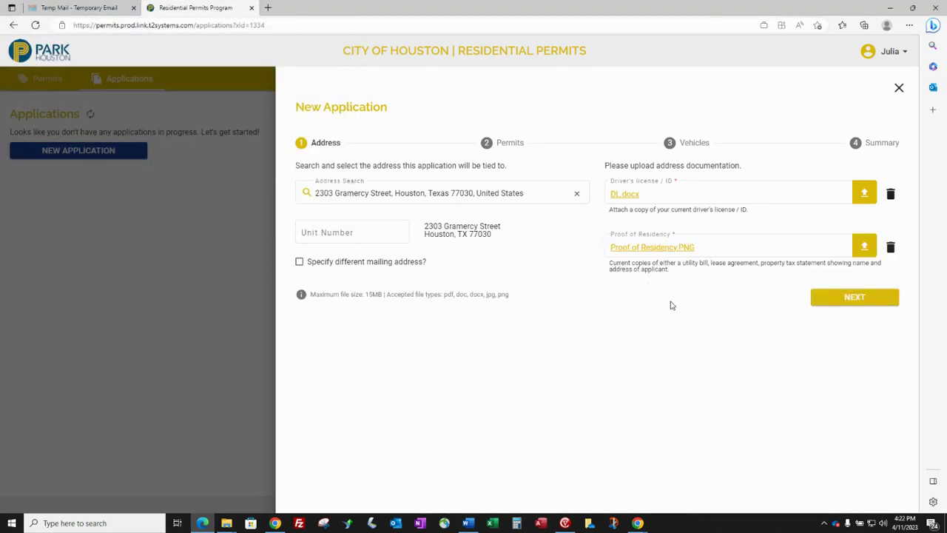
left_click(852, 298)
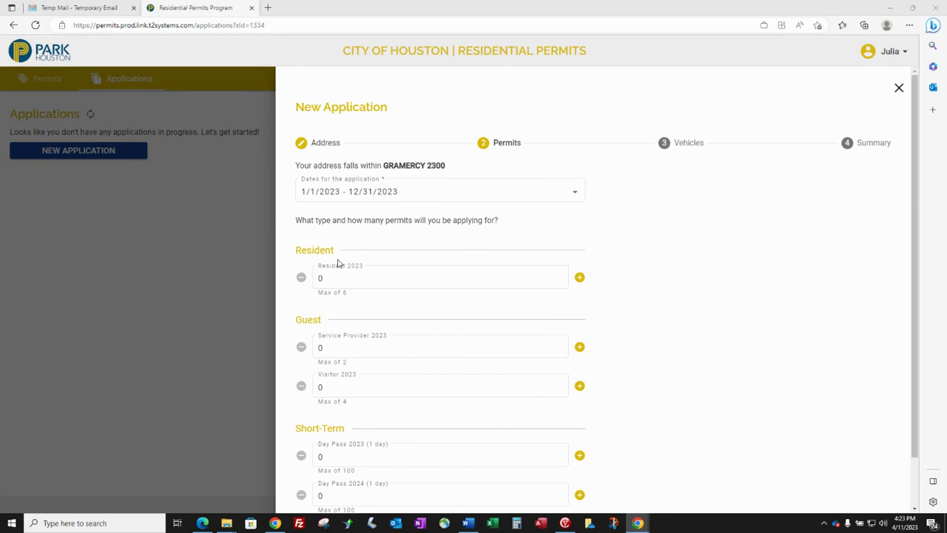
left_click(360, 279)
left_click(344, 293)
left_click(339, 386)
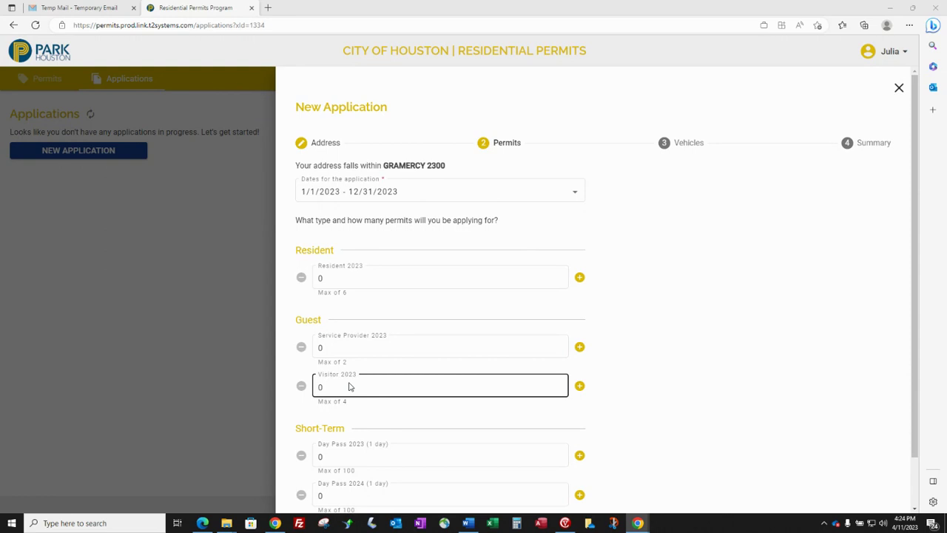
left_click(372, 346)
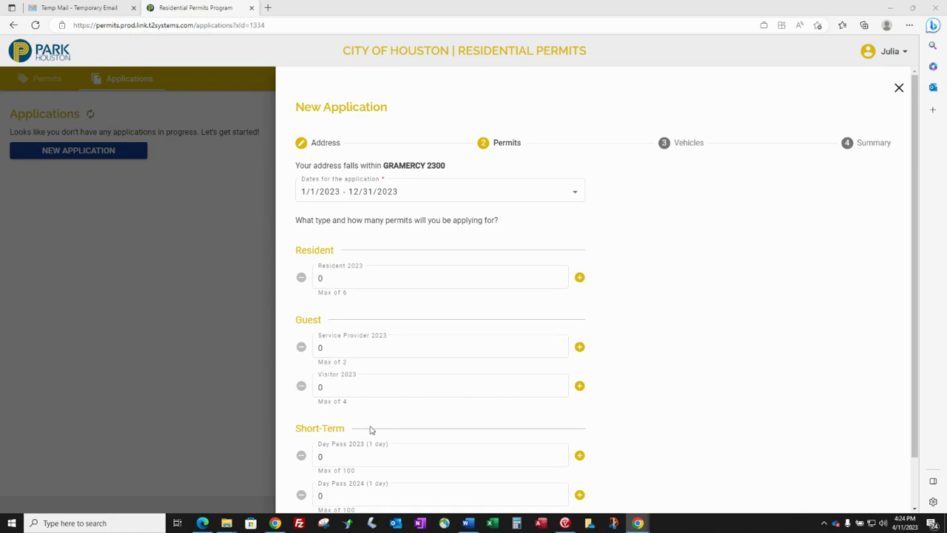
left_click(372, 449)
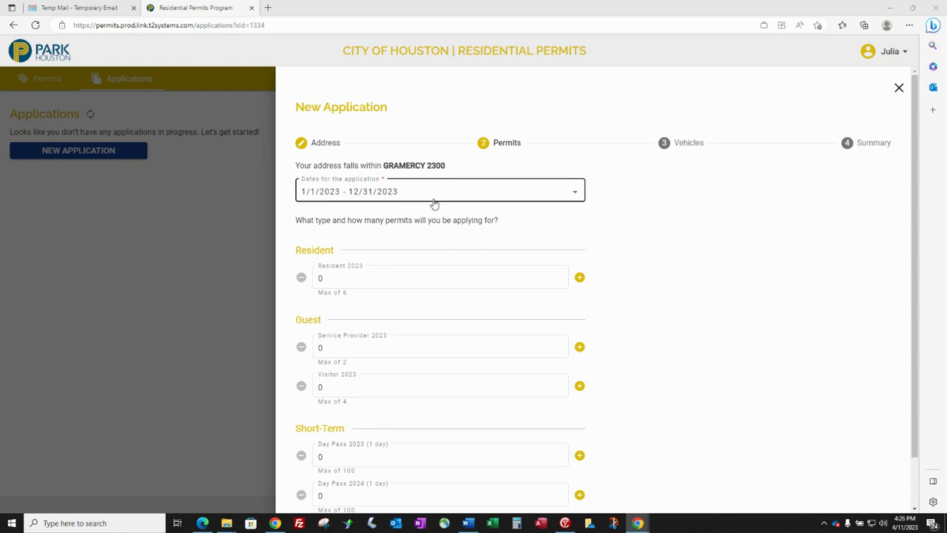
Keep the 2023 date range and request 1 Resident, 1 Visitor and 2 Day Pass permits
left_click(560, 197)
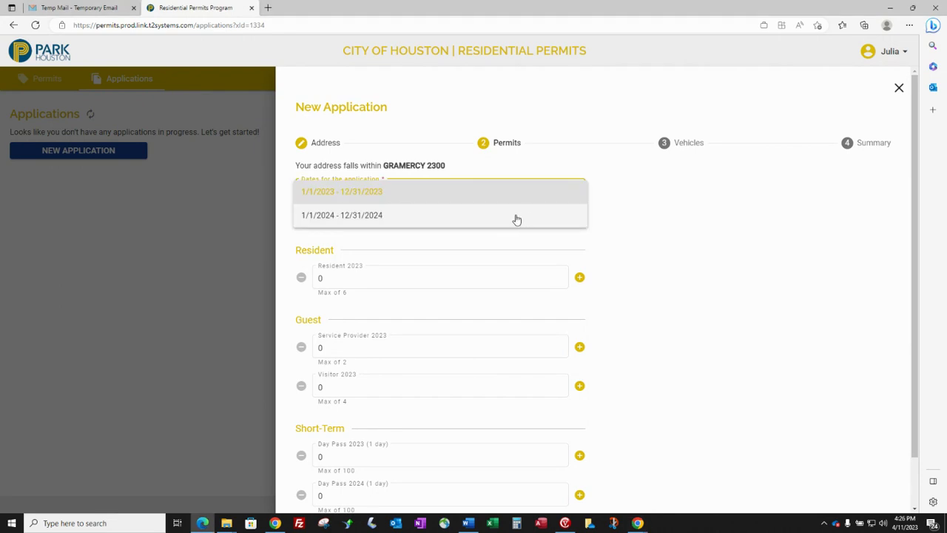
left_click(621, 225)
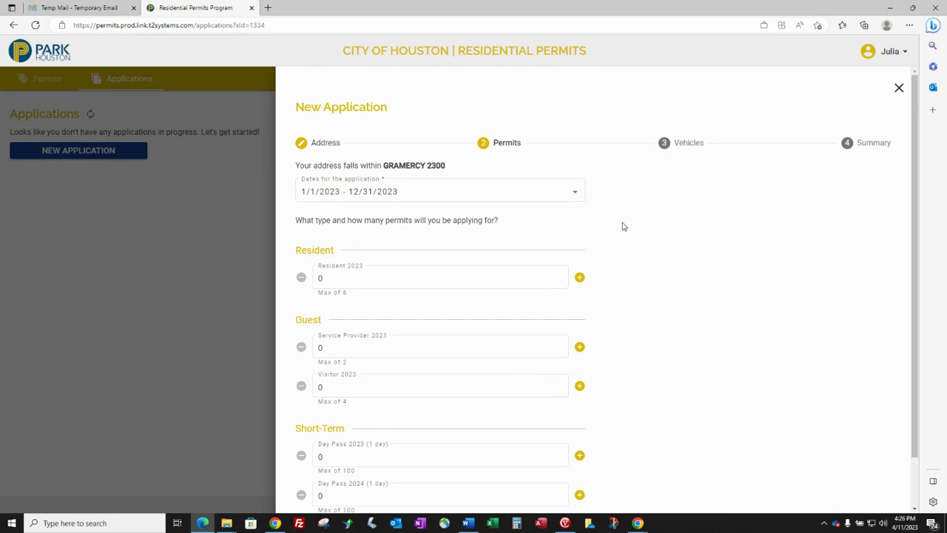
left_click(580, 278)
left_click(580, 387)
scroll(600, 386, "down", 2)
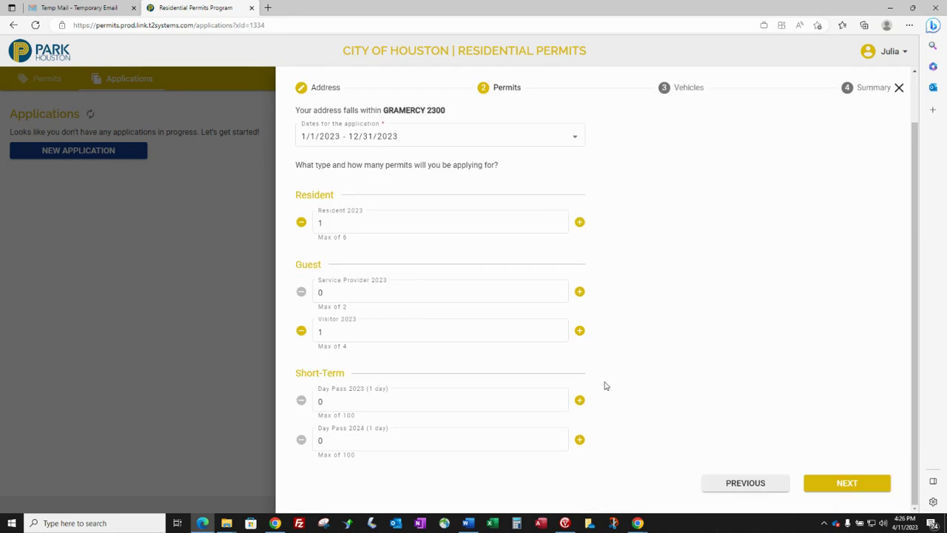
left_click(579, 400)
left_click(581, 400)
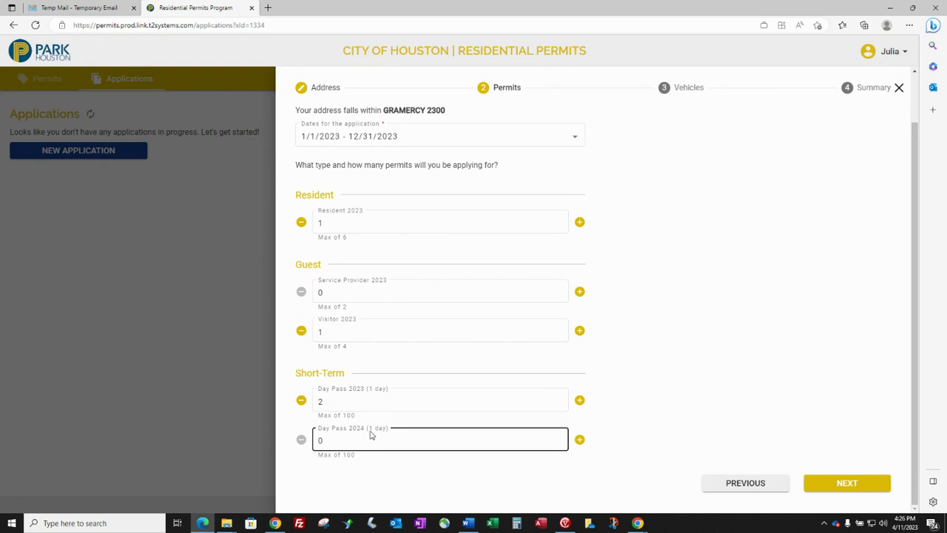
left_click(471, 467)
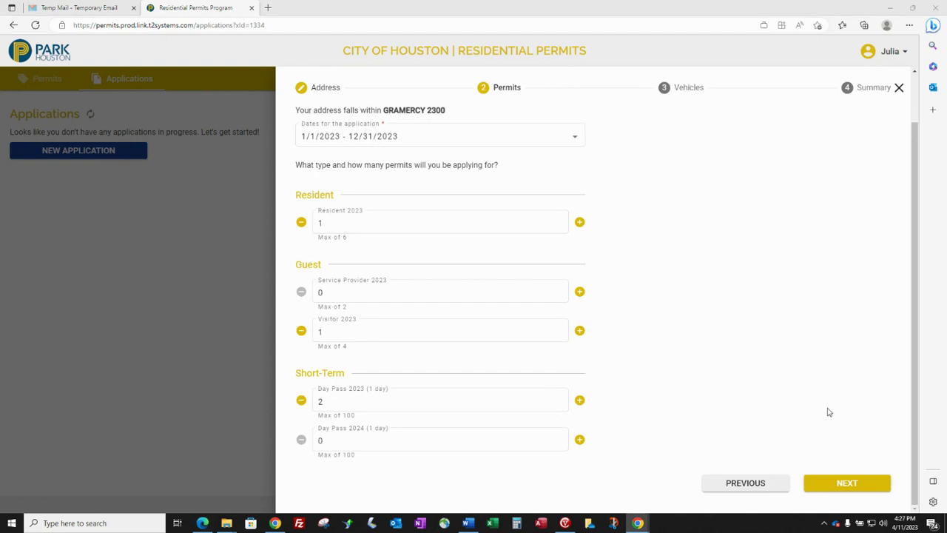
left_click(846, 484)
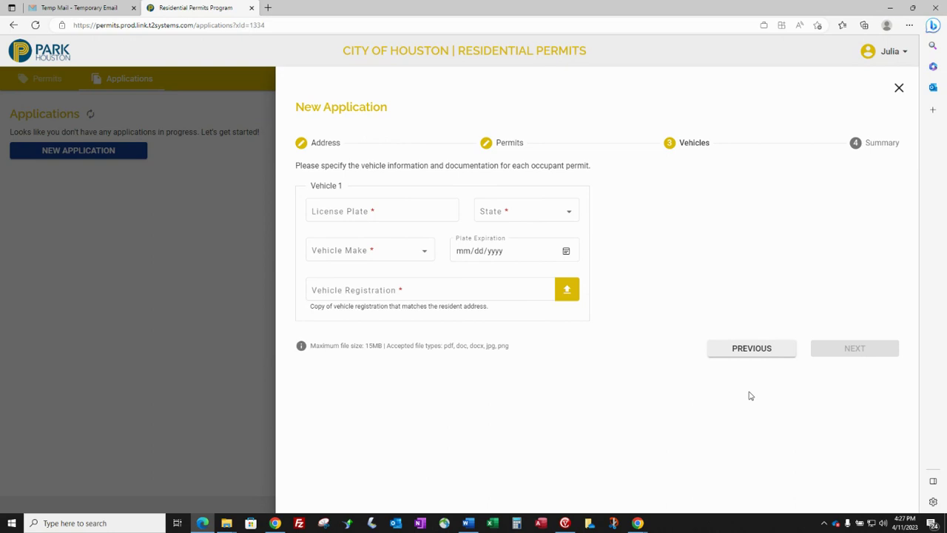
left_click(403, 214)
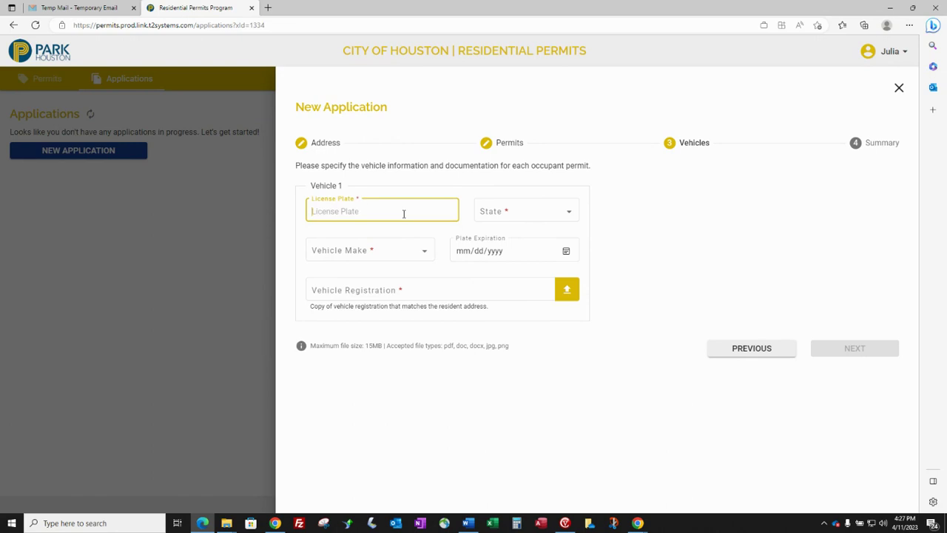
type("494BBC")
key("Tab")
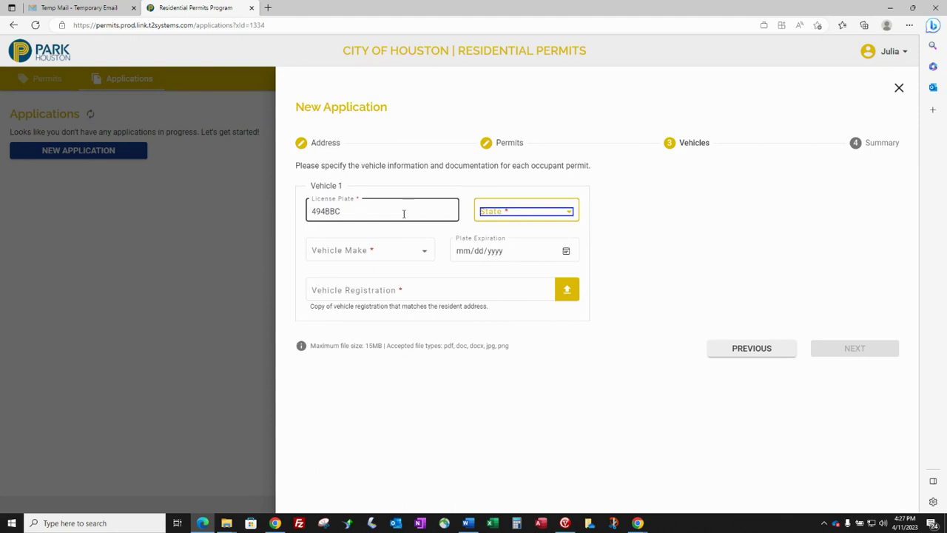
left_click(495, 218)
left_click_drag(576, 207, 577, 303)
left_click(490, 274)
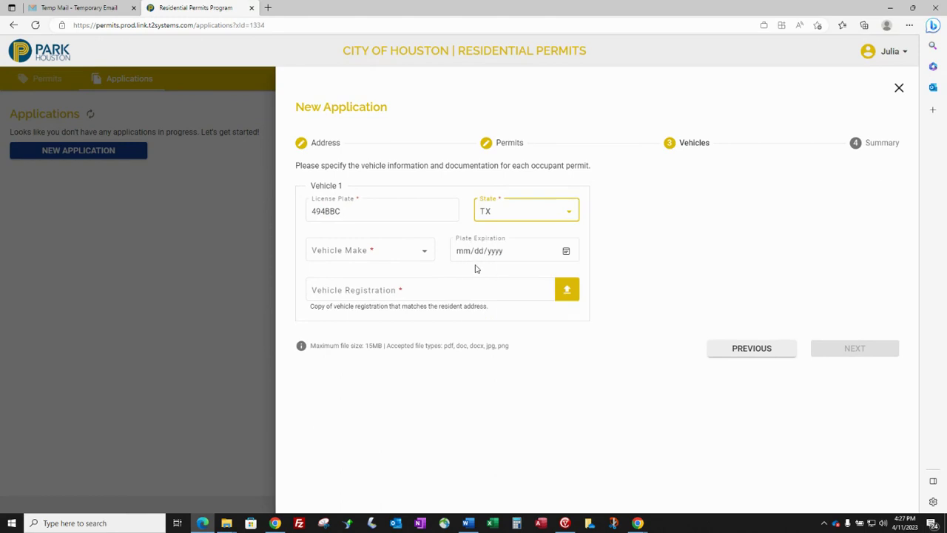
left_click(378, 253)
scroll(375, 276, "down", 3)
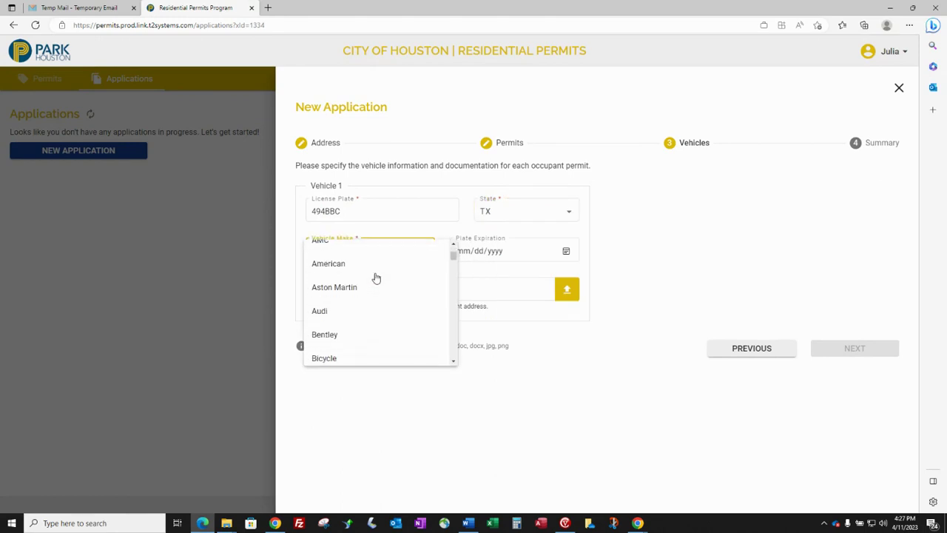
left_click(323, 354)
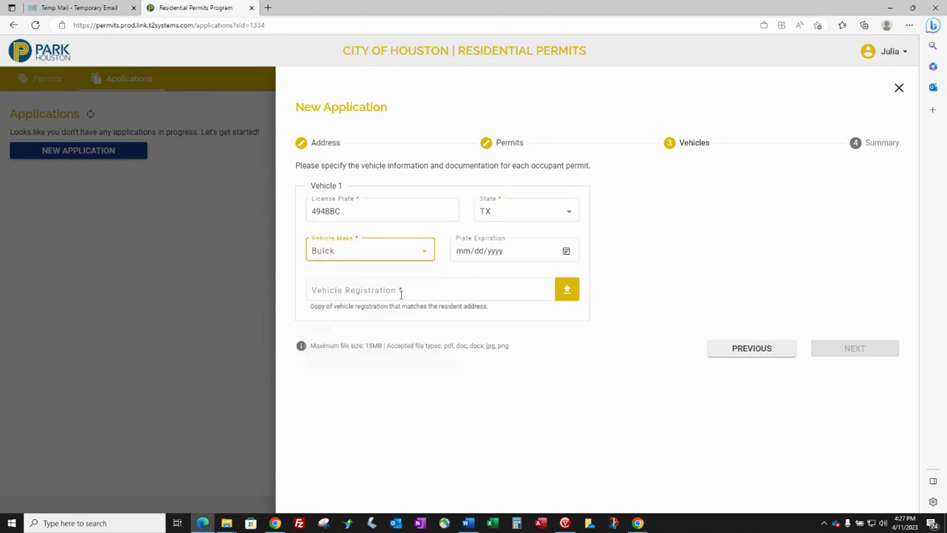
Set the plate expiration date to November 30, 2023
left_click(566, 252)
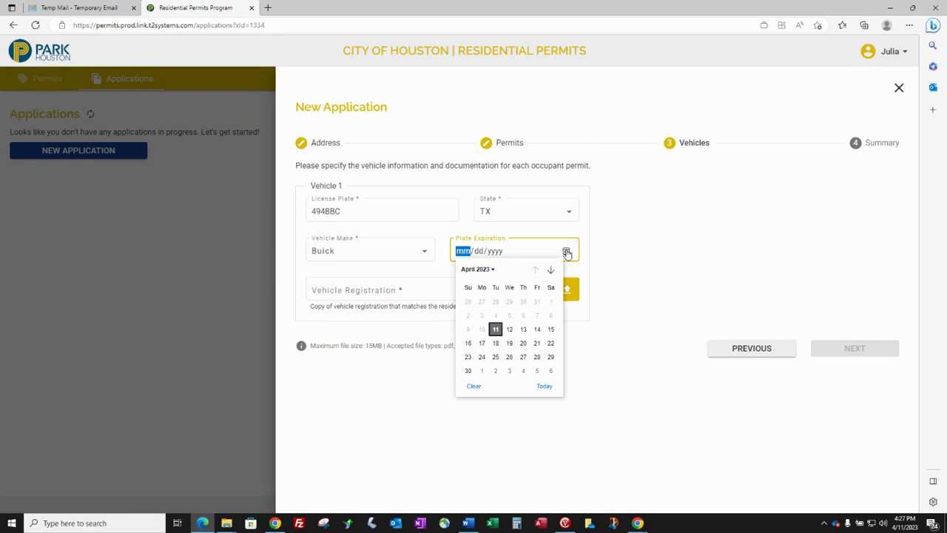
left_click(493, 270)
left_click(516, 333)
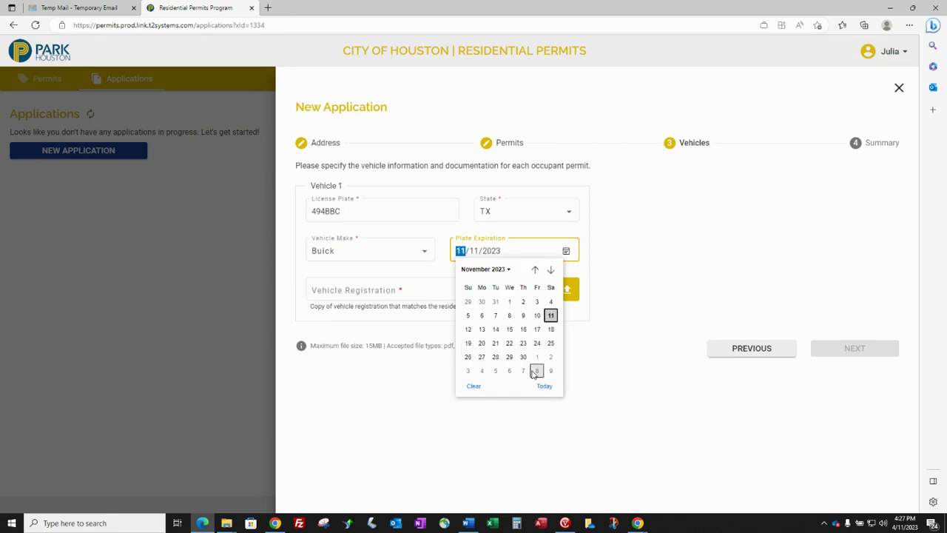
left_click(523, 356)
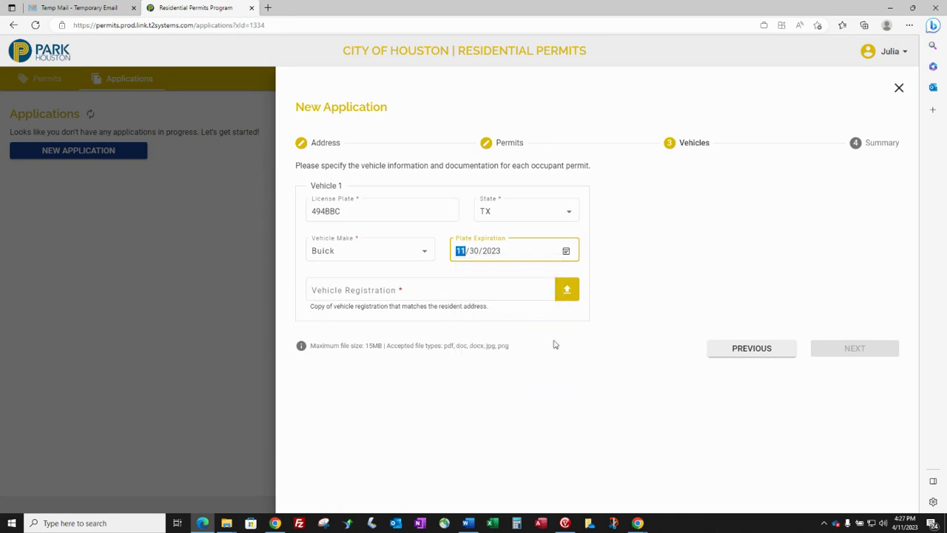
left_click(565, 294)
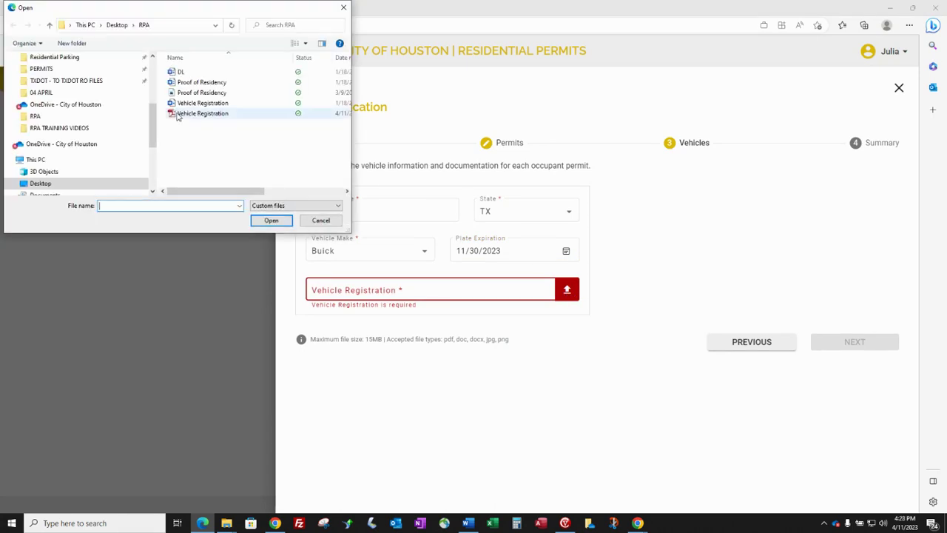
Upload Vehicle Registration.pdf and proceed to the application Summary
double_click(179, 114)
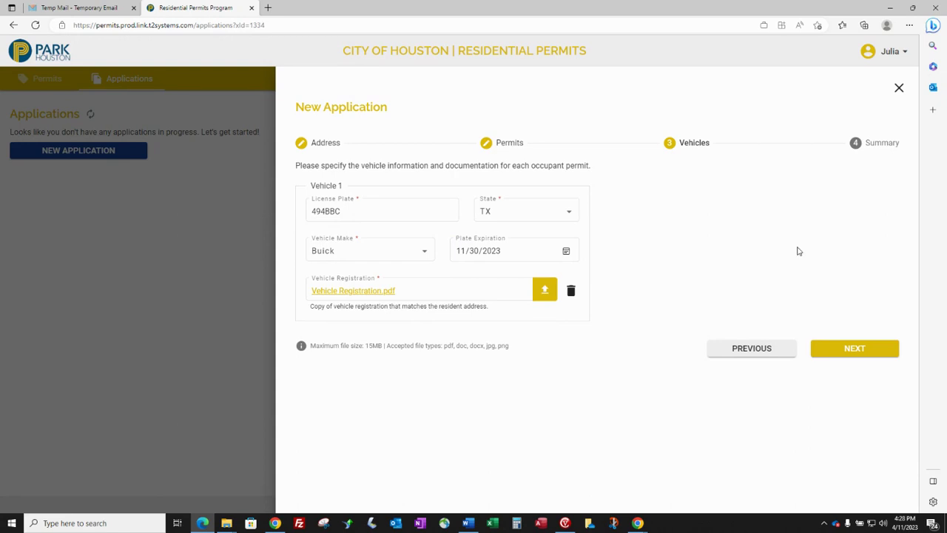
left_click(848, 355)
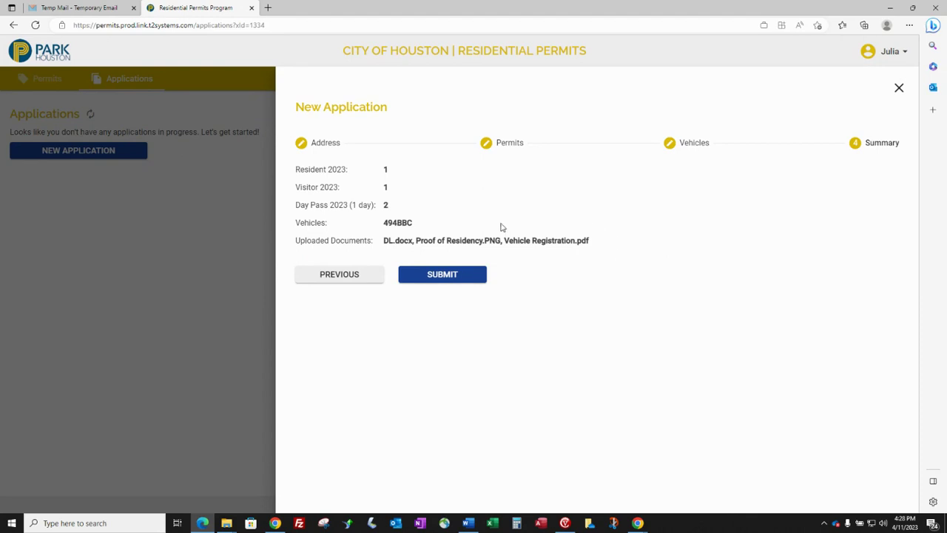
Submit the application after checking its permits, plate and three uploaded documents
left_click(465, 277)
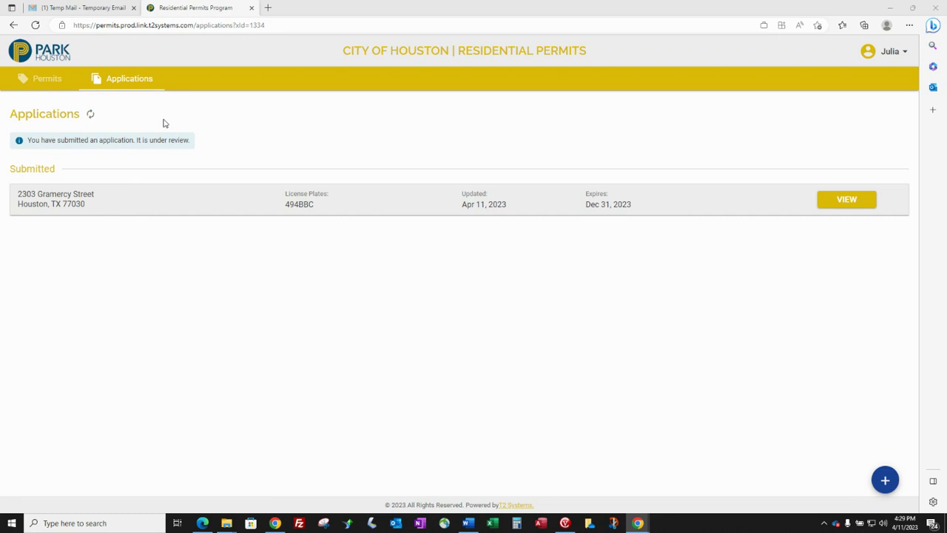
In the Tempail inbox, open the Parking Permit Notification email
left_click(87, 8)
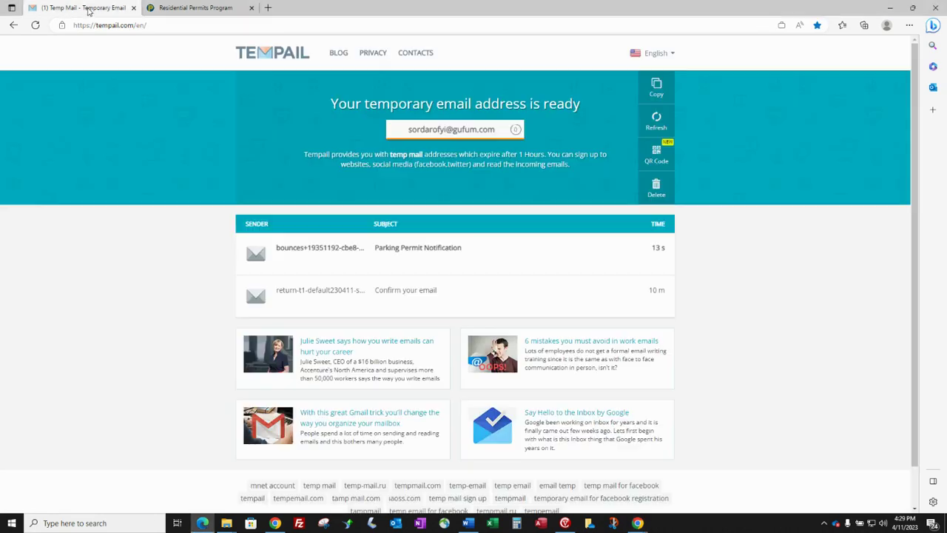
left_click(419, 254)
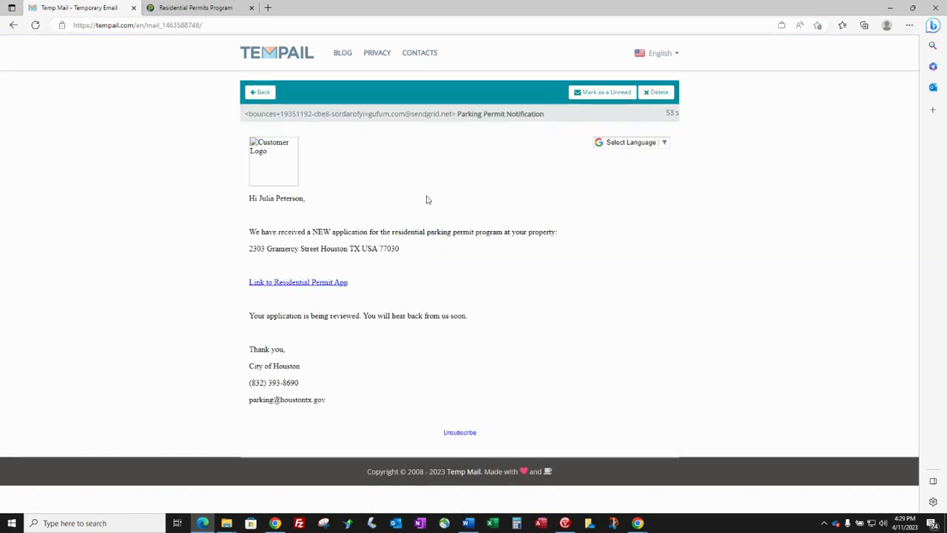